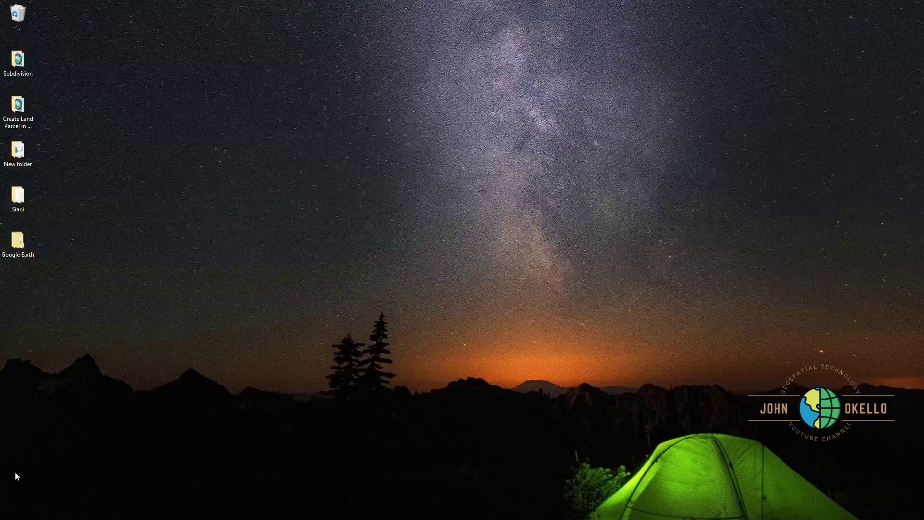
Launch Settings from the Start menu and go to Personalization's Background page.
{"action": "key", "text": "super"}
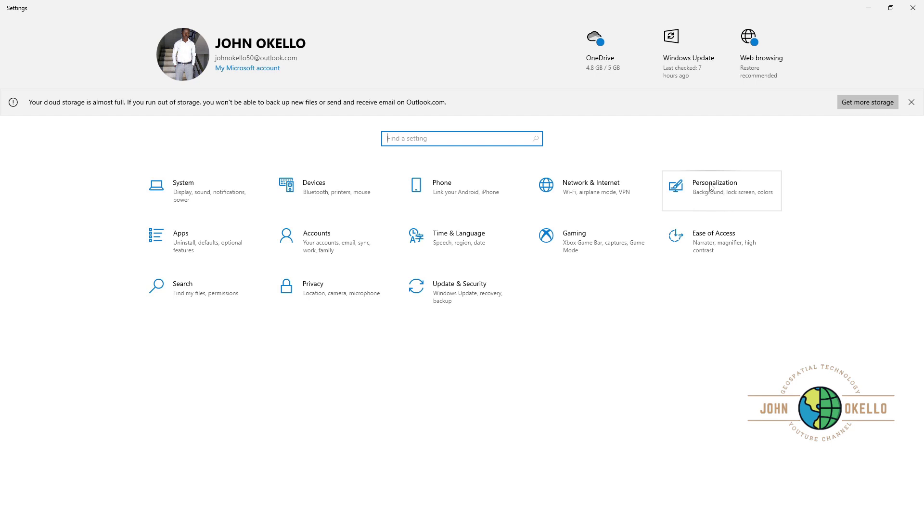
{"action": "left_click", "coordinate": [711, 187]}
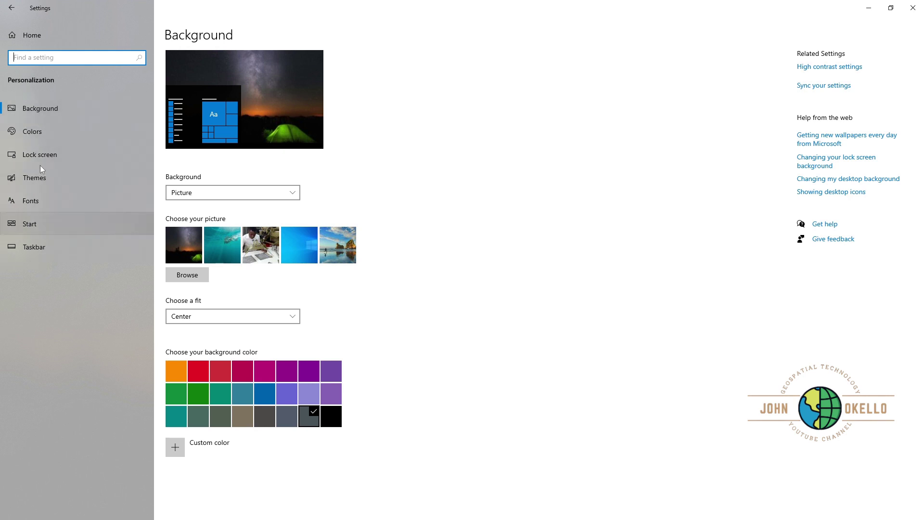
Go to the Colors page and flip Windows mode to Light and back to Dark.
{"action": "left_click", "coordinate": [30, 131]}
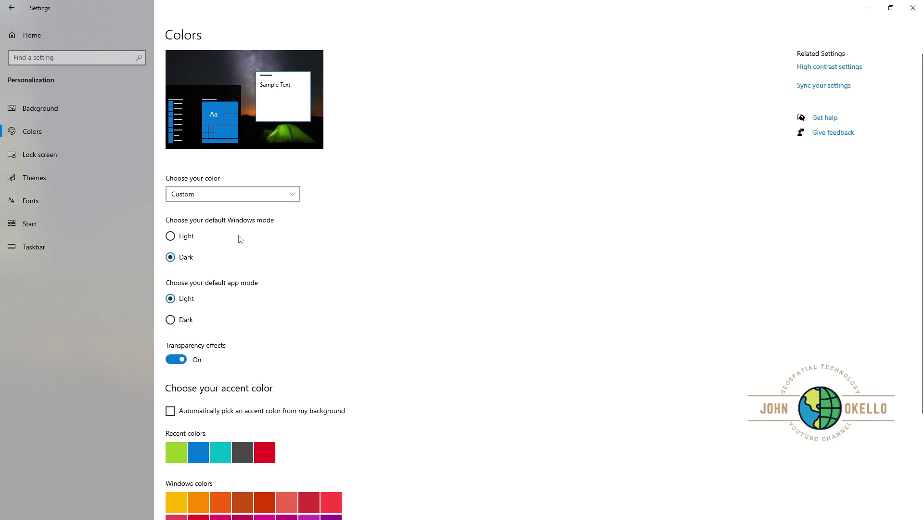
{"action": "mouse_move", "coordinate": [462, 289]}
{"action": "left_click", "coordinate": [171, 236]}
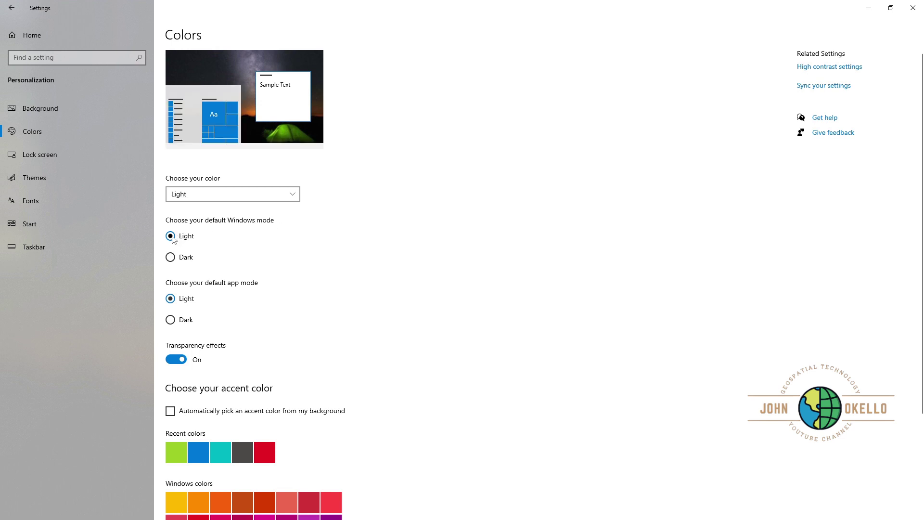
{"action": "left_click", "coordinate": [171, 258]}
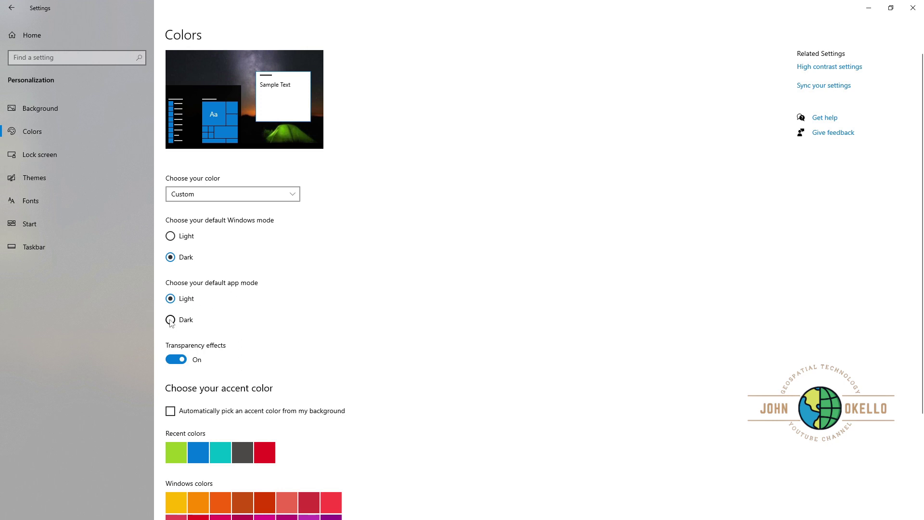
Select Dark under 'Choose your default app mode'.
{"action": "left_click", "coordinate": [171, 320]}
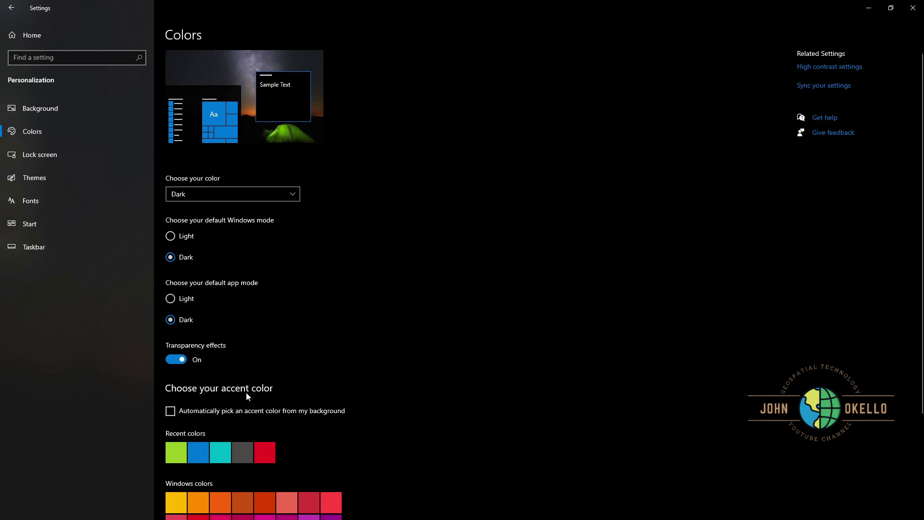
Turn on auto-picking the accent from the wallpaper, then choose the red recent swatch.
{"action": "left_click", "coordinate": [170, 412]}
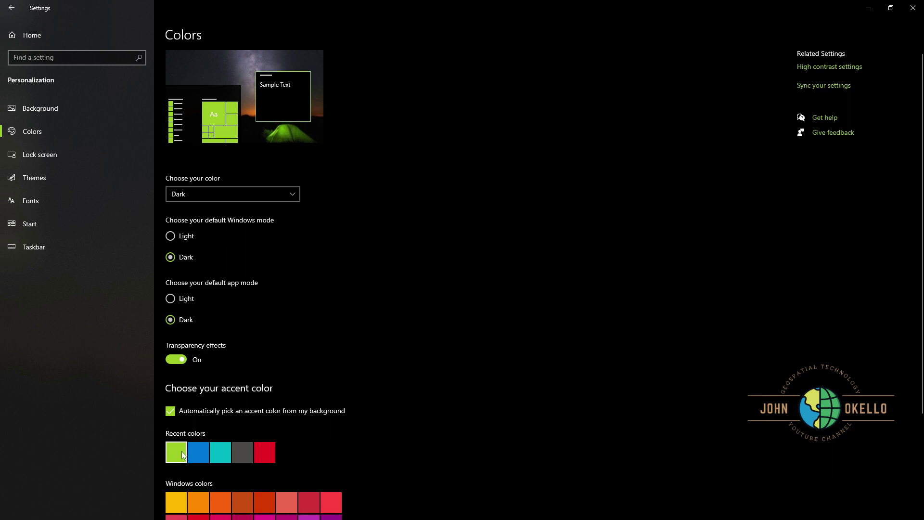
{"action": "left_click", "coordinate": [257, 454]}
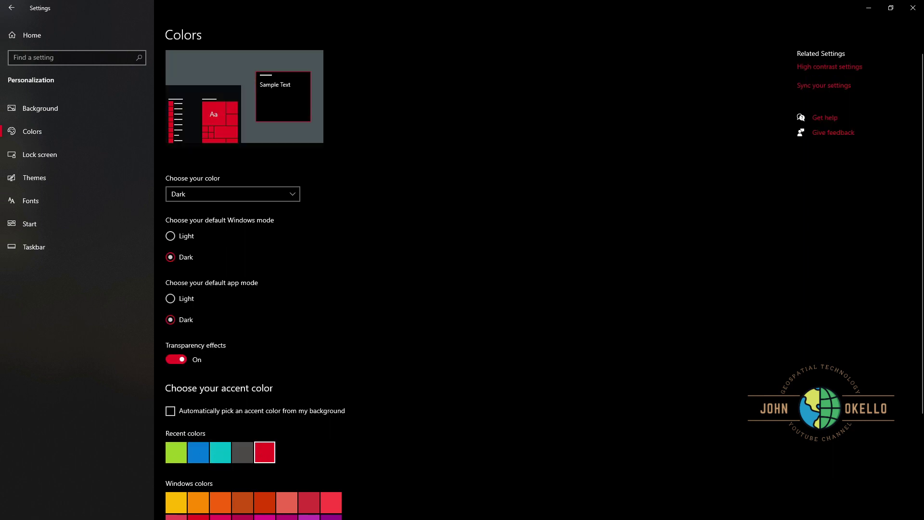
Minimize Settings and view This PC maximized in dark-mode File Explorer, then close it.
{"action": "left_click", "coordinate": [865, 11]}
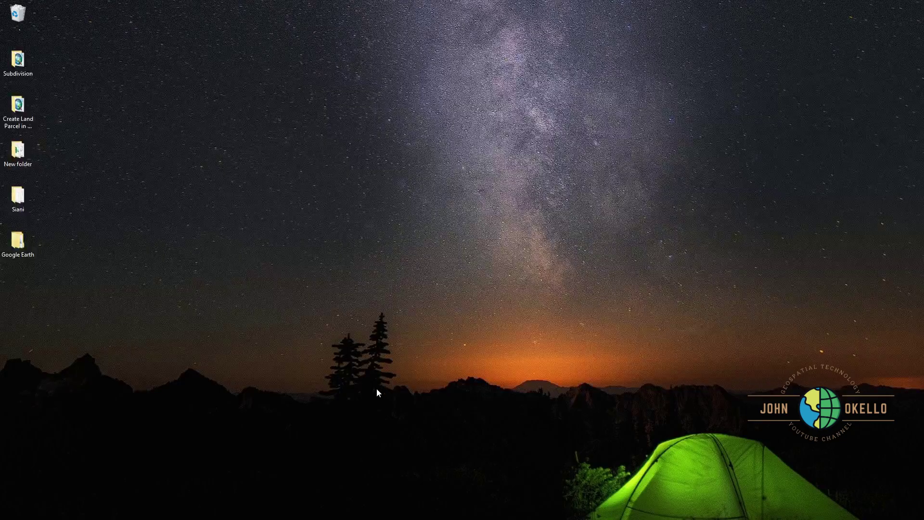
{"action": "key", "text": "super+e"}
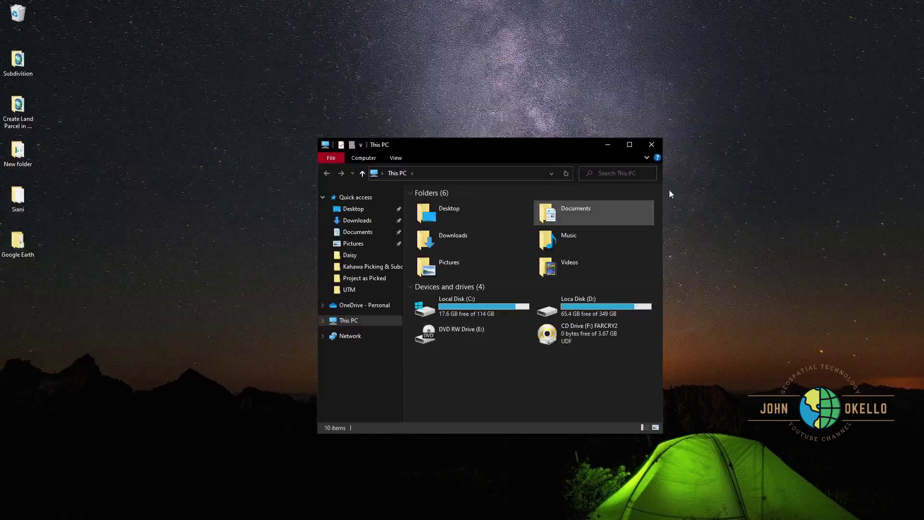
{"action": "double_click", "coordinate": [626, 143]}
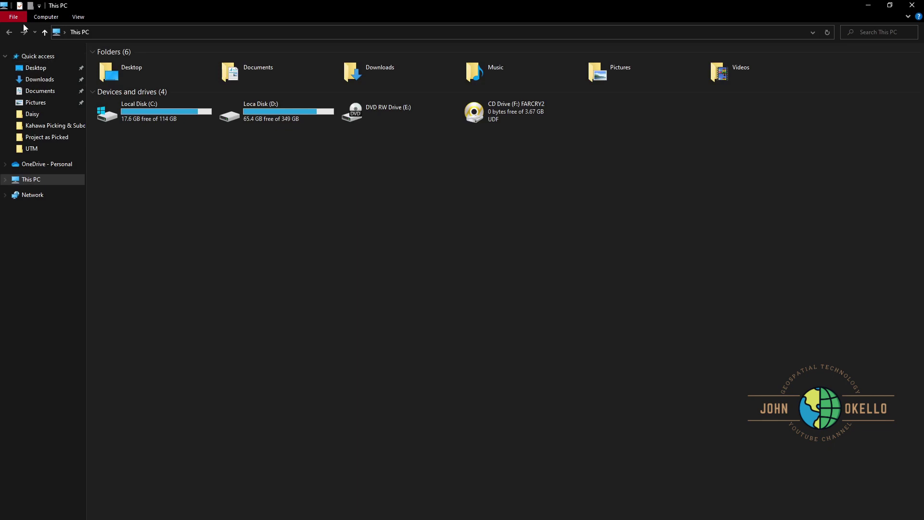
{"action": "left_click", "coordinate": [912, 5]}
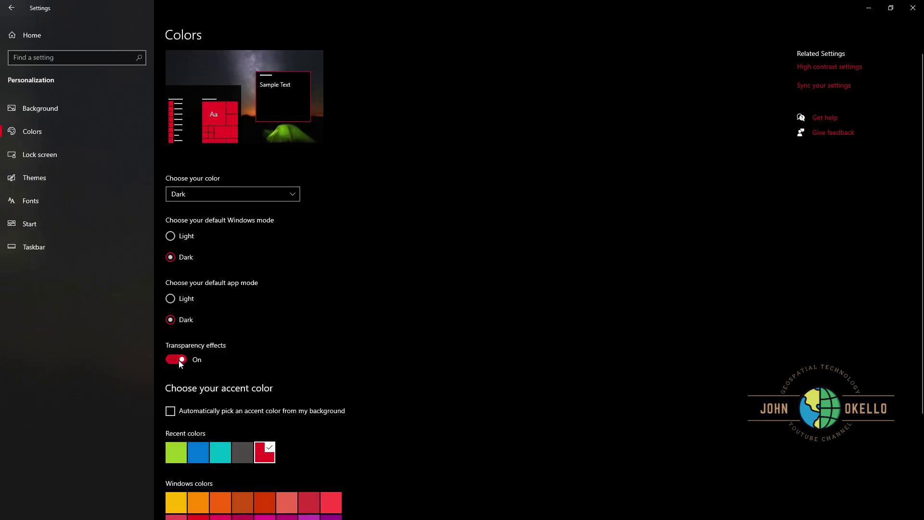
Try blue and green accent swatches, enable auto-pick, then choose the blue recent swatch.
{"action": "left_click", "coordinate": [199, 453]}
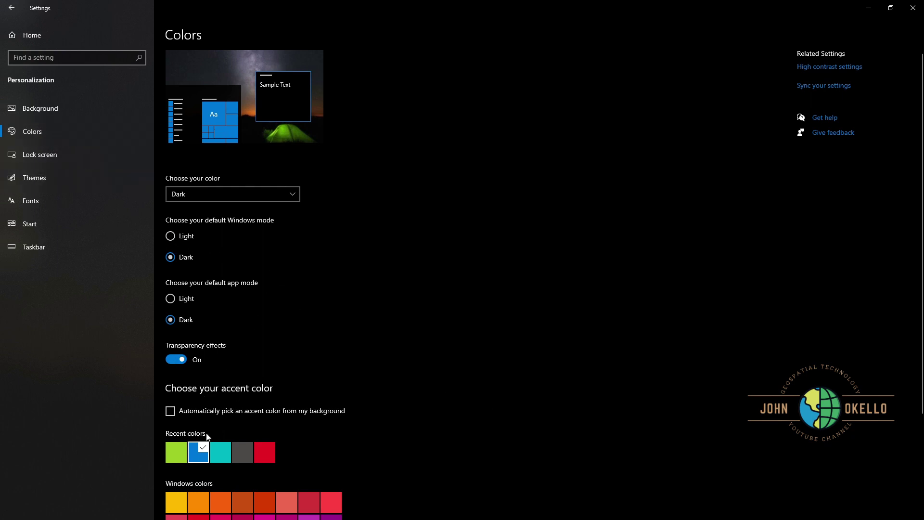
{"action": "left_click", "coordinate": [170, 453]}
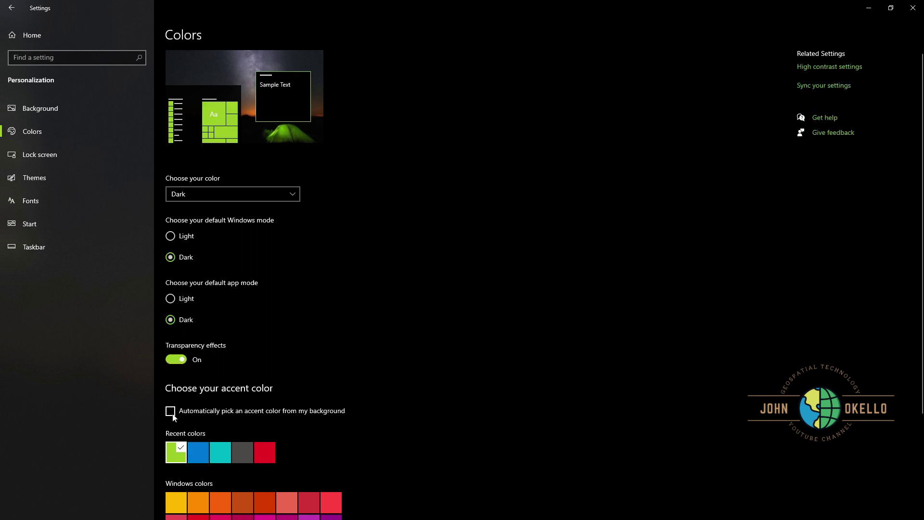
{"action": "left_click", "coordinate": [172, 413]}
{"action": "left_click", "coordinate": [202, 450]}
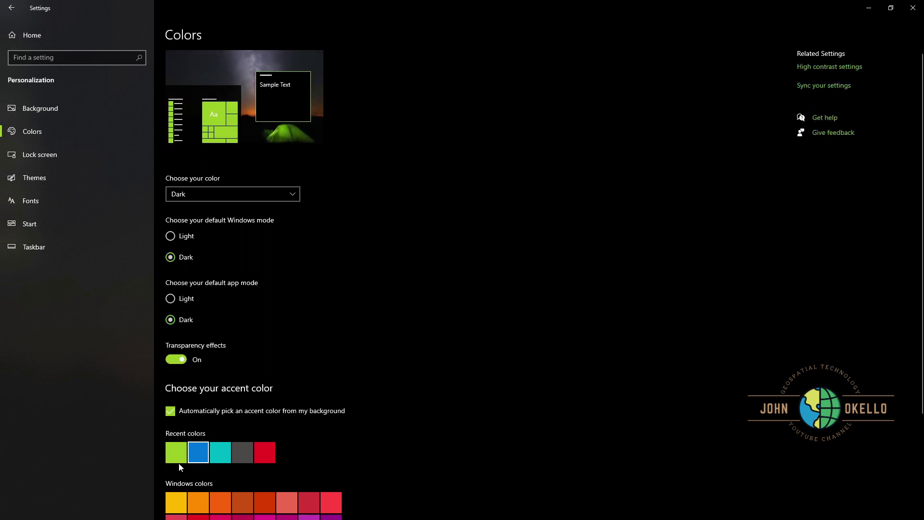